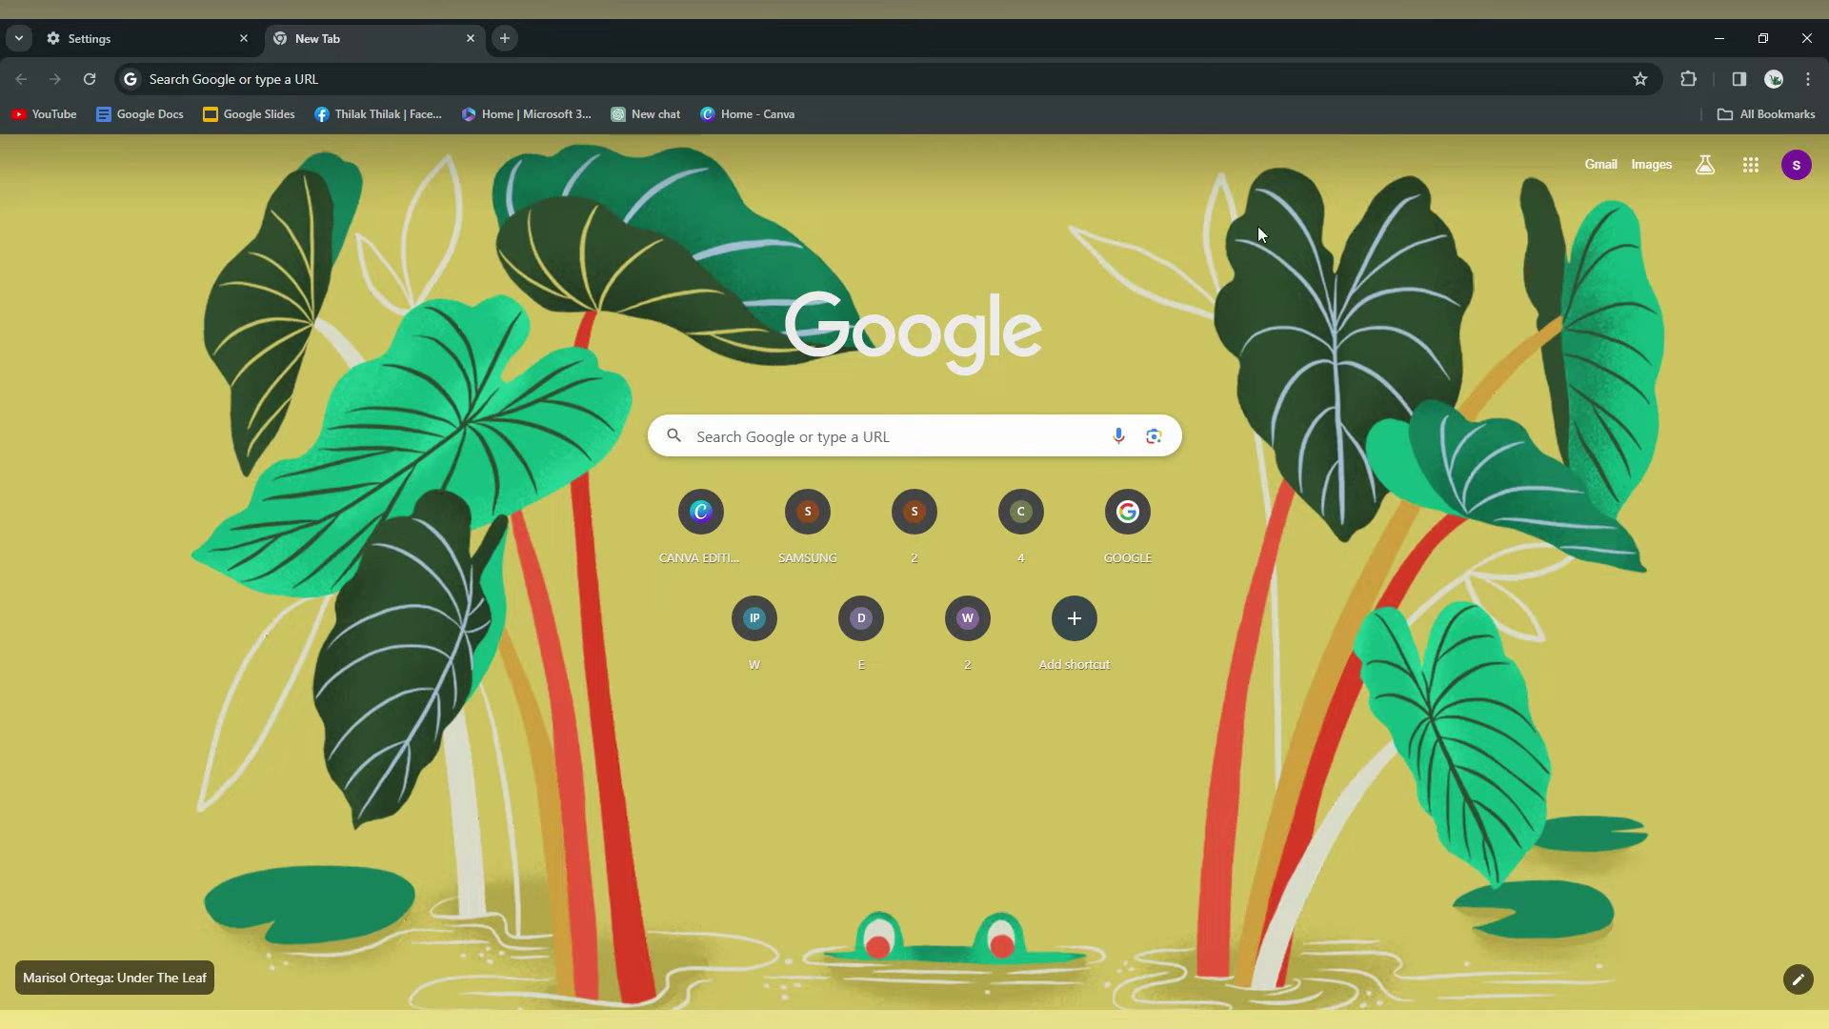
# Enable 'Show apps shortcut' from the bookmarks bar context menu.
pyautogui.rightClick(1345, 125)
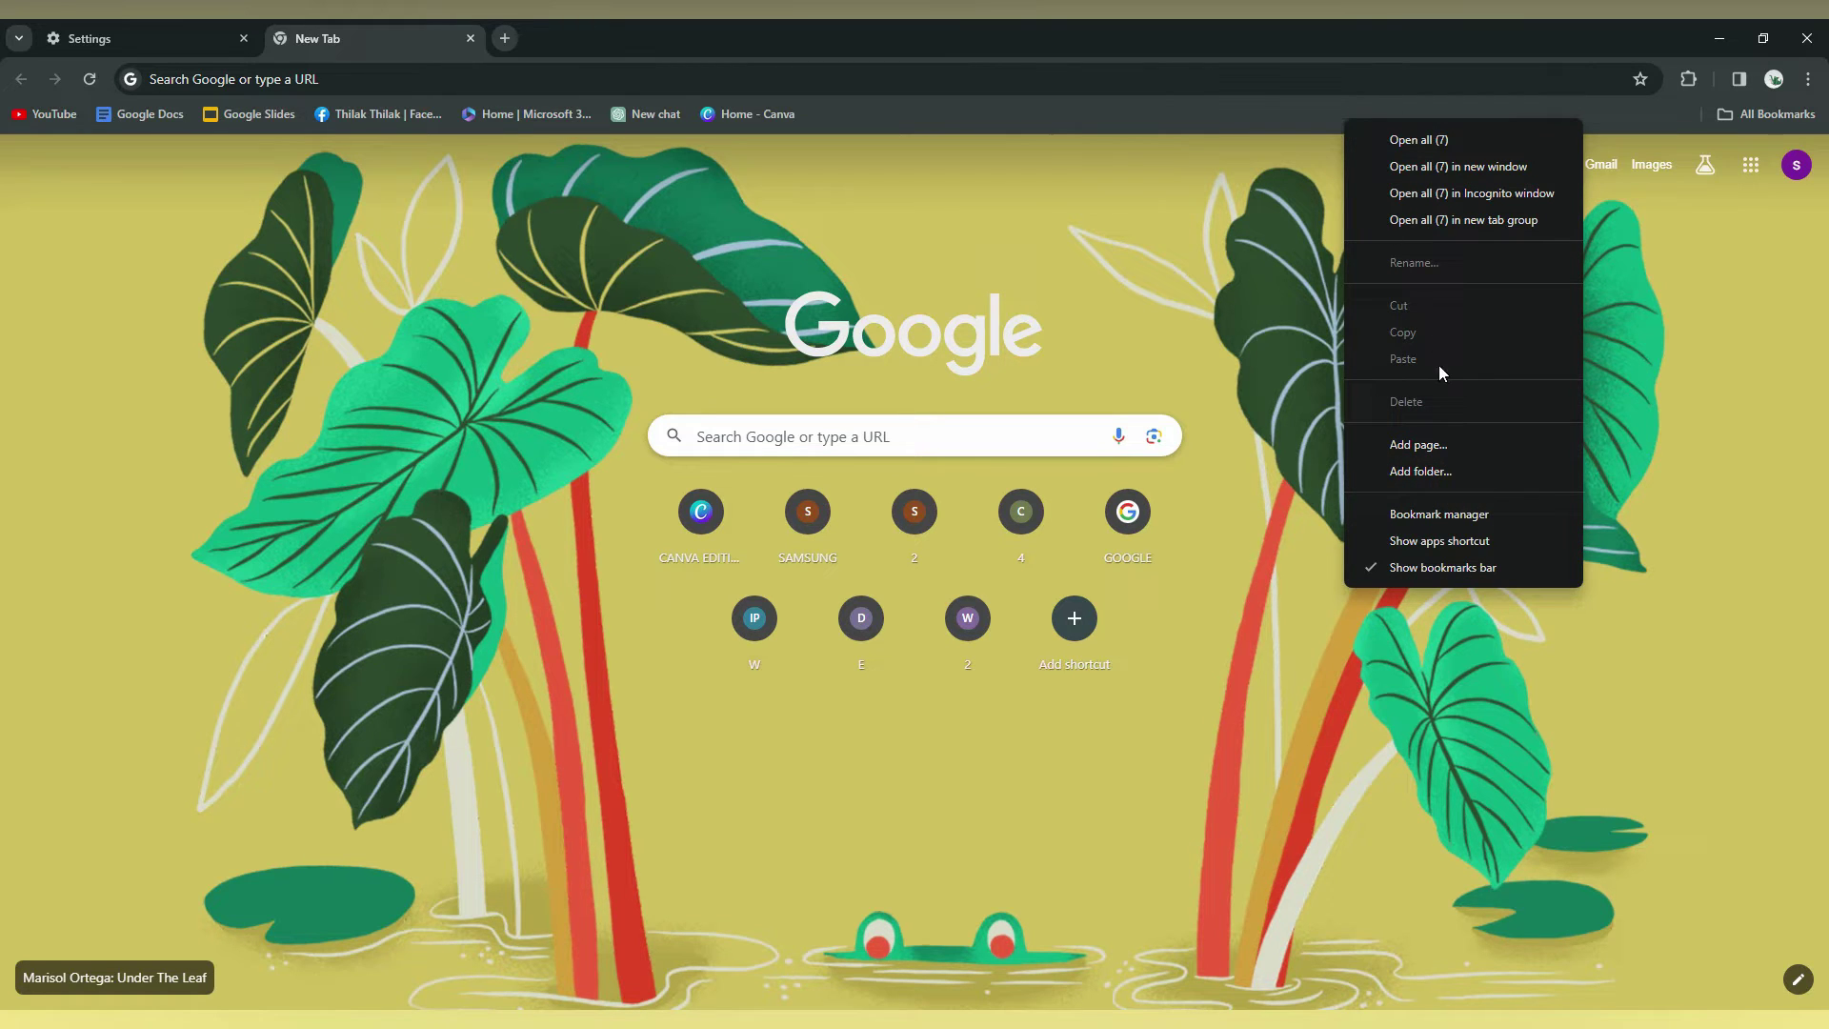
pyautogui.click(1462, 548)
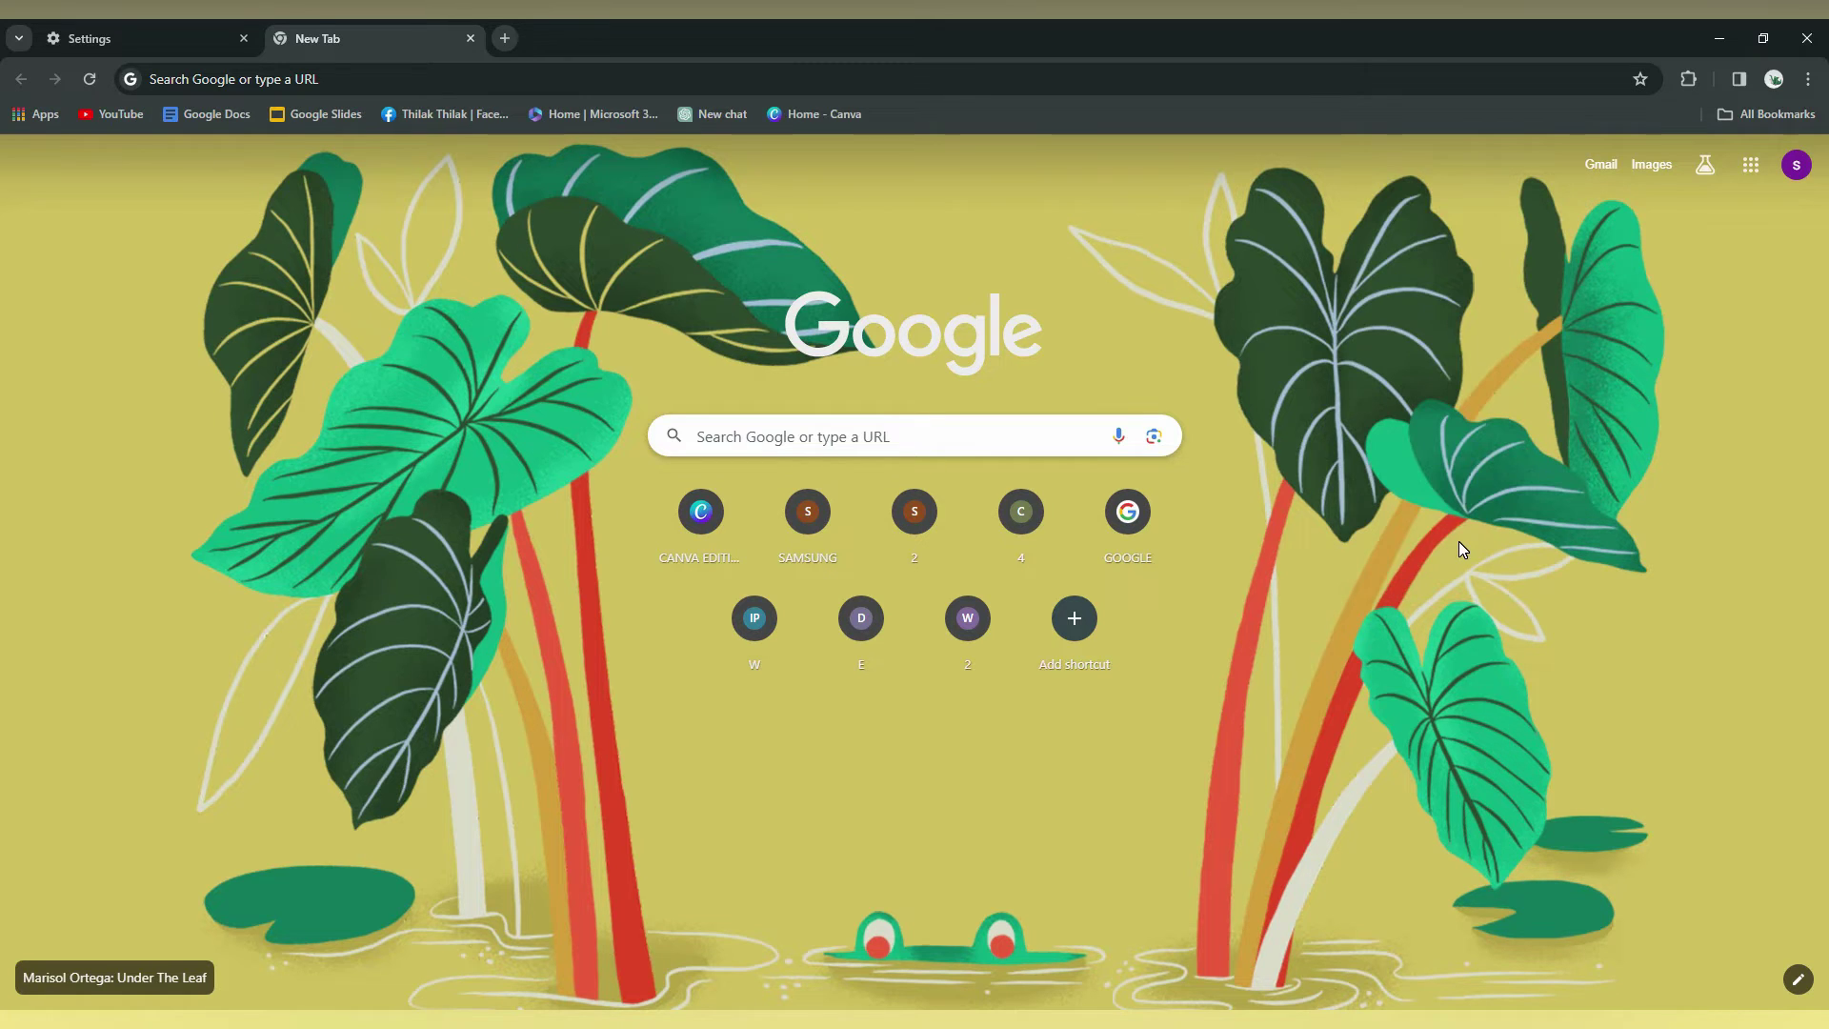
# Open the chrome://apps page from the new Apps shortcut on the bookmarks bar.
pyautogui.click(38, 114)
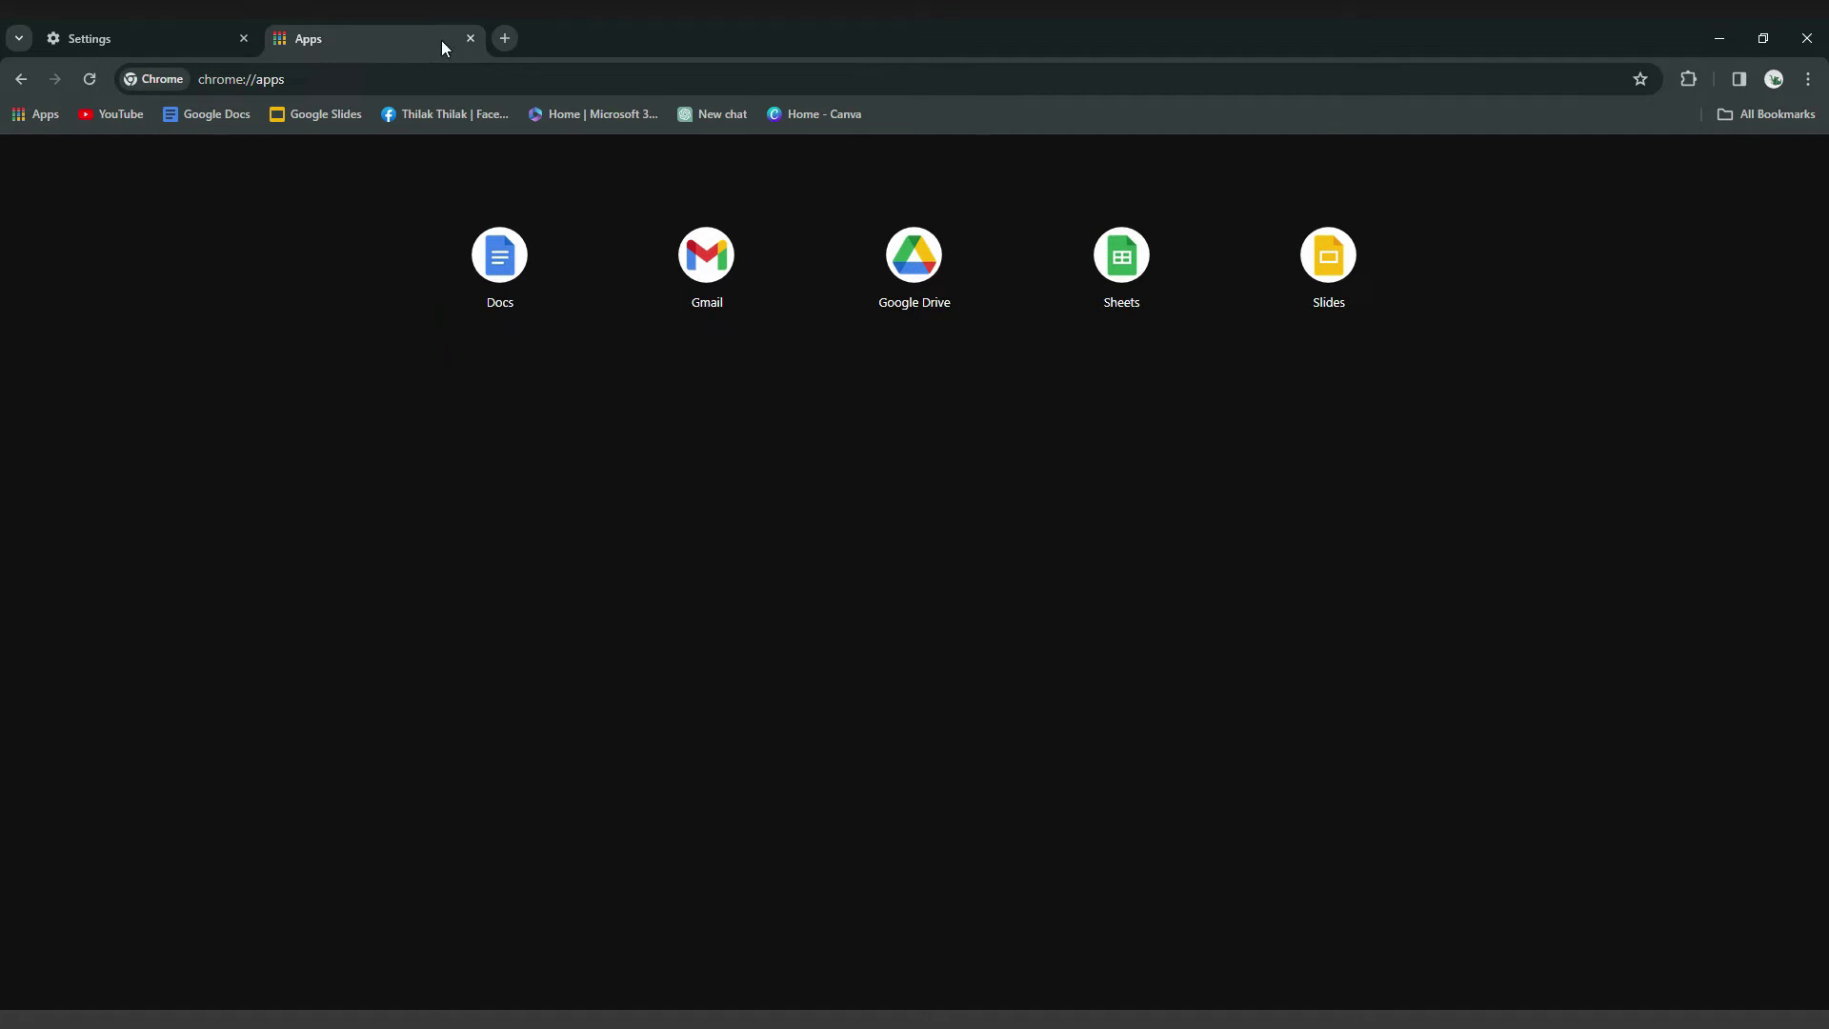
# In a new tab, search Google for 'chrome store' after correcting a typo.
pyautogui.click(502, 39)
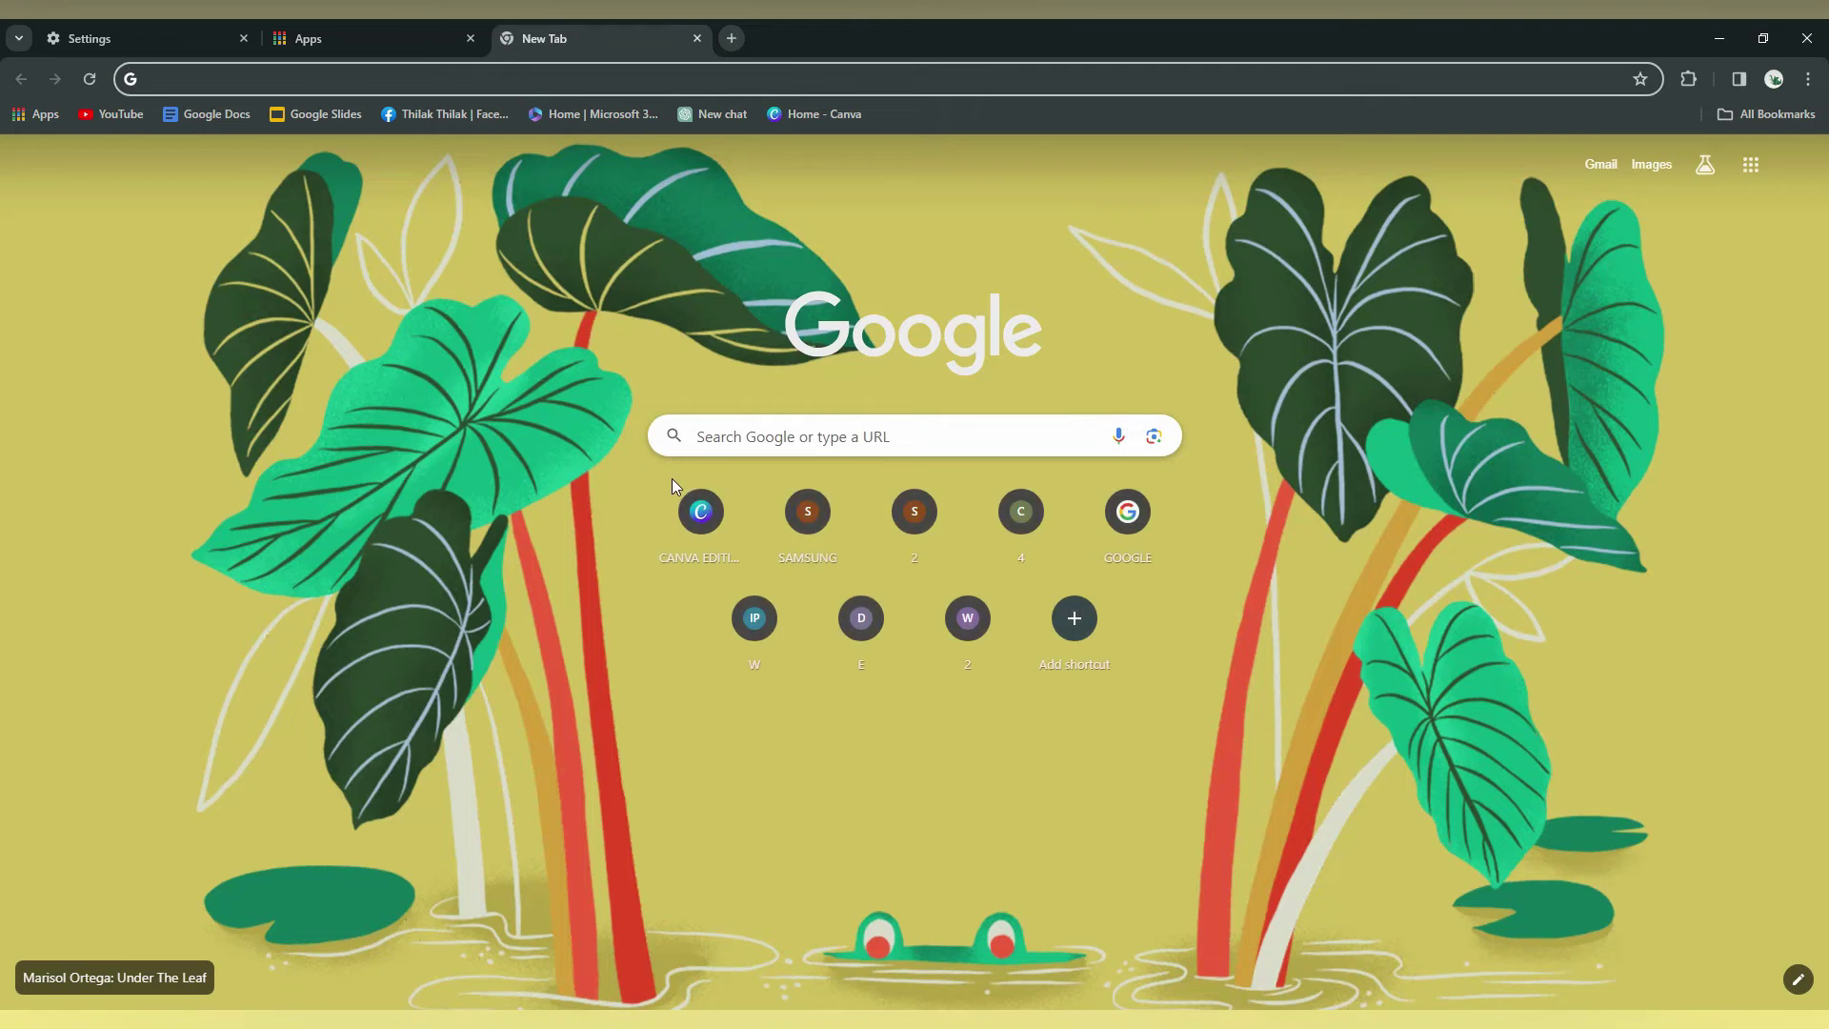
pyautogui.click(735, 445)
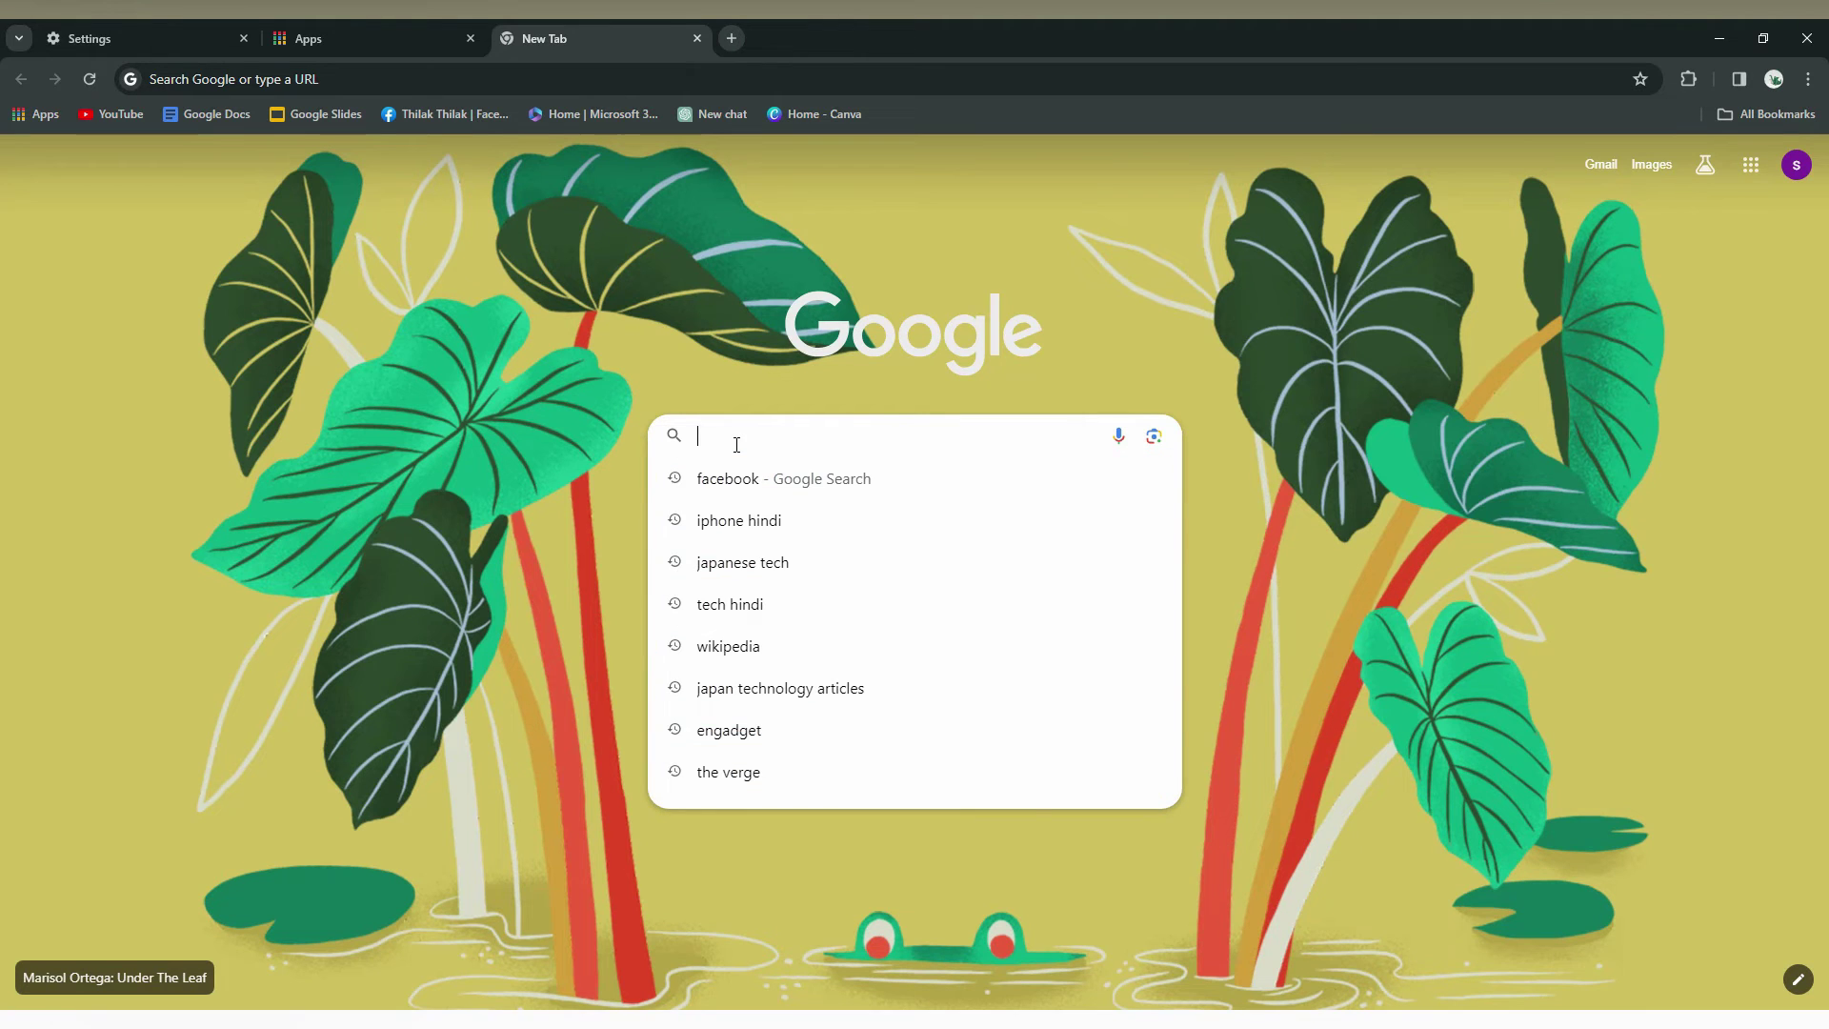
pyautogui.write('chr')
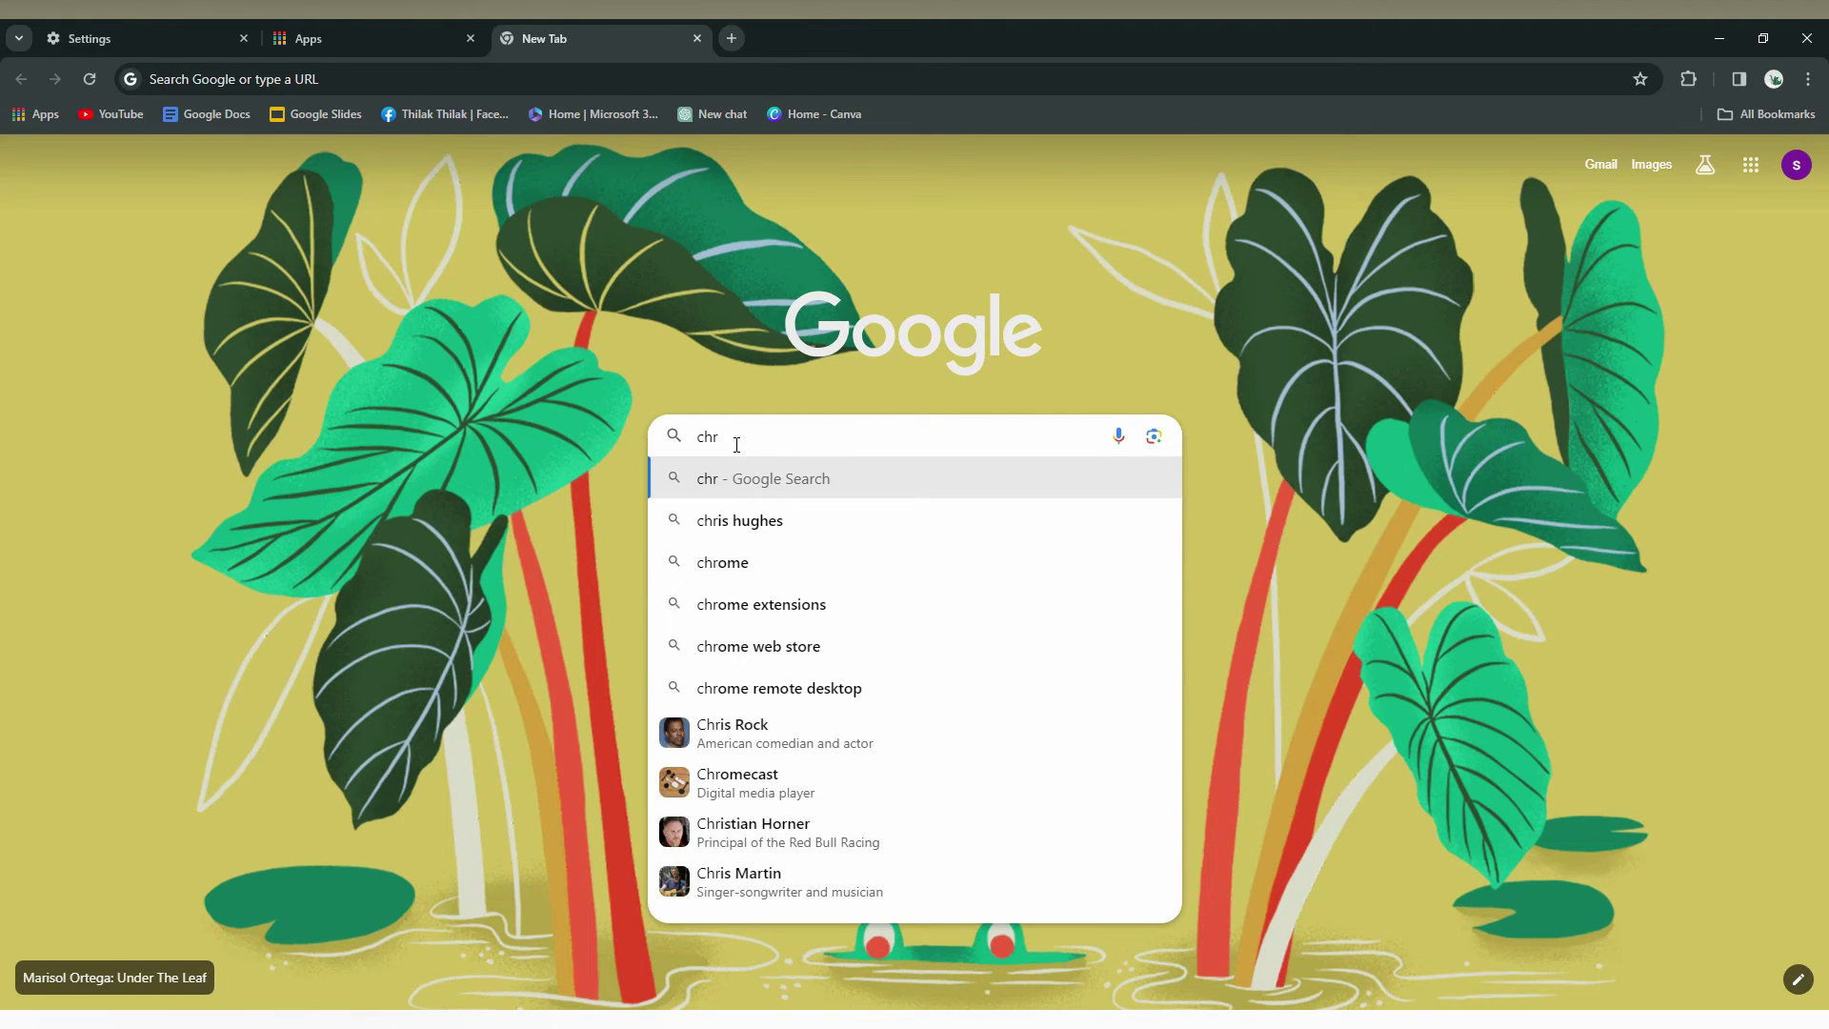
pyautogui.write('ome sto')
pyautogui.press('BackSpace')
pyautogui.write('re')
pyautogui.press('Return')
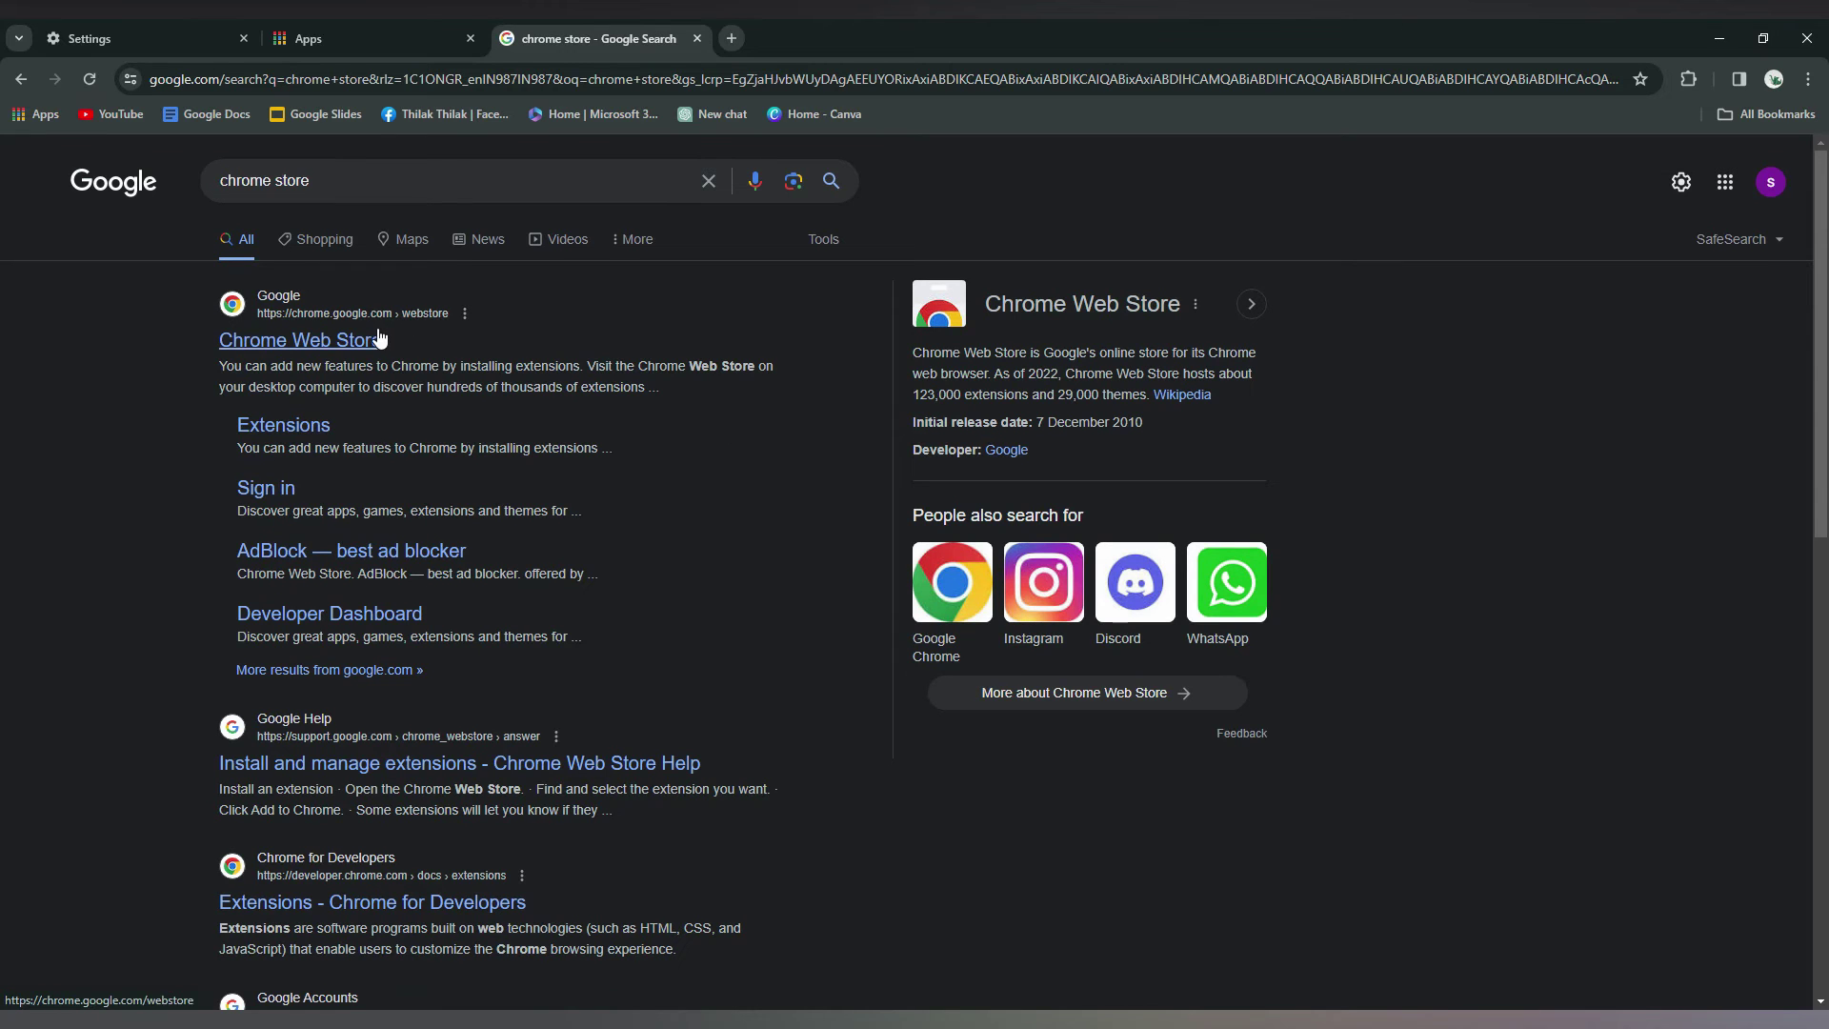
# Return to the Apps tab and open another blank tab.
pyautogui.click(319, 30)
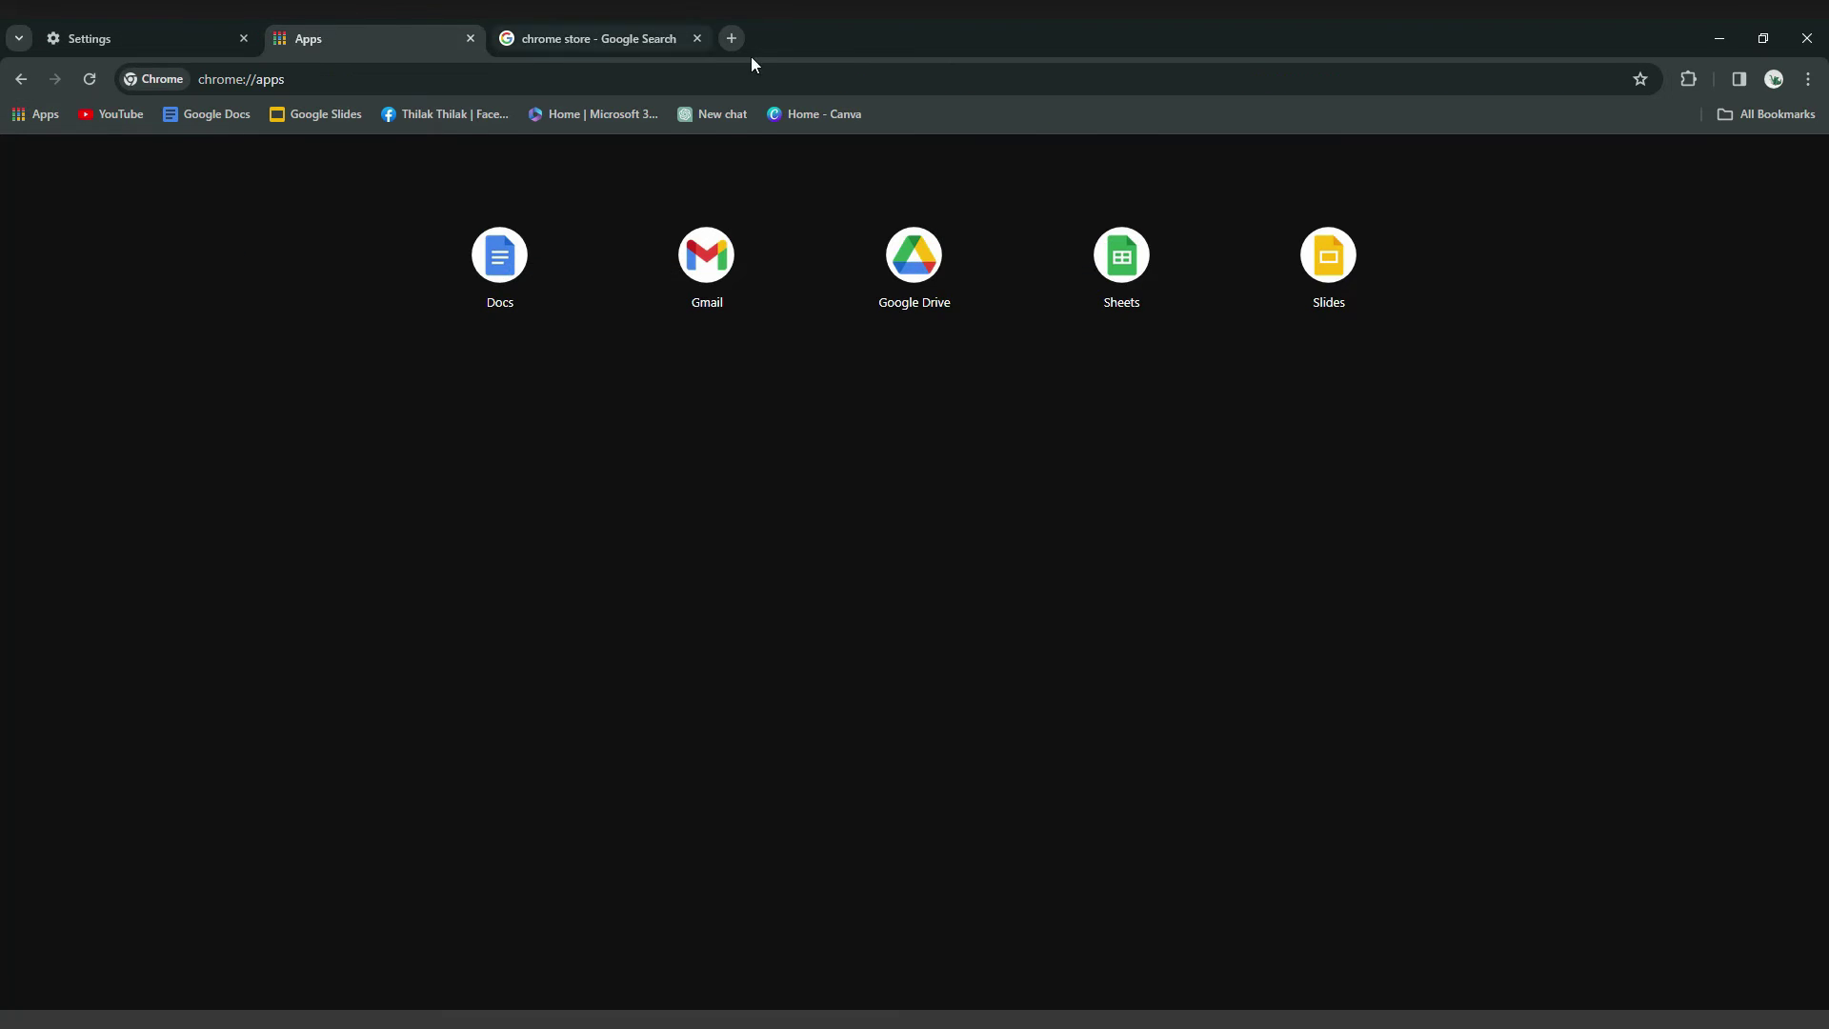
pyautogui.click(730, 38)
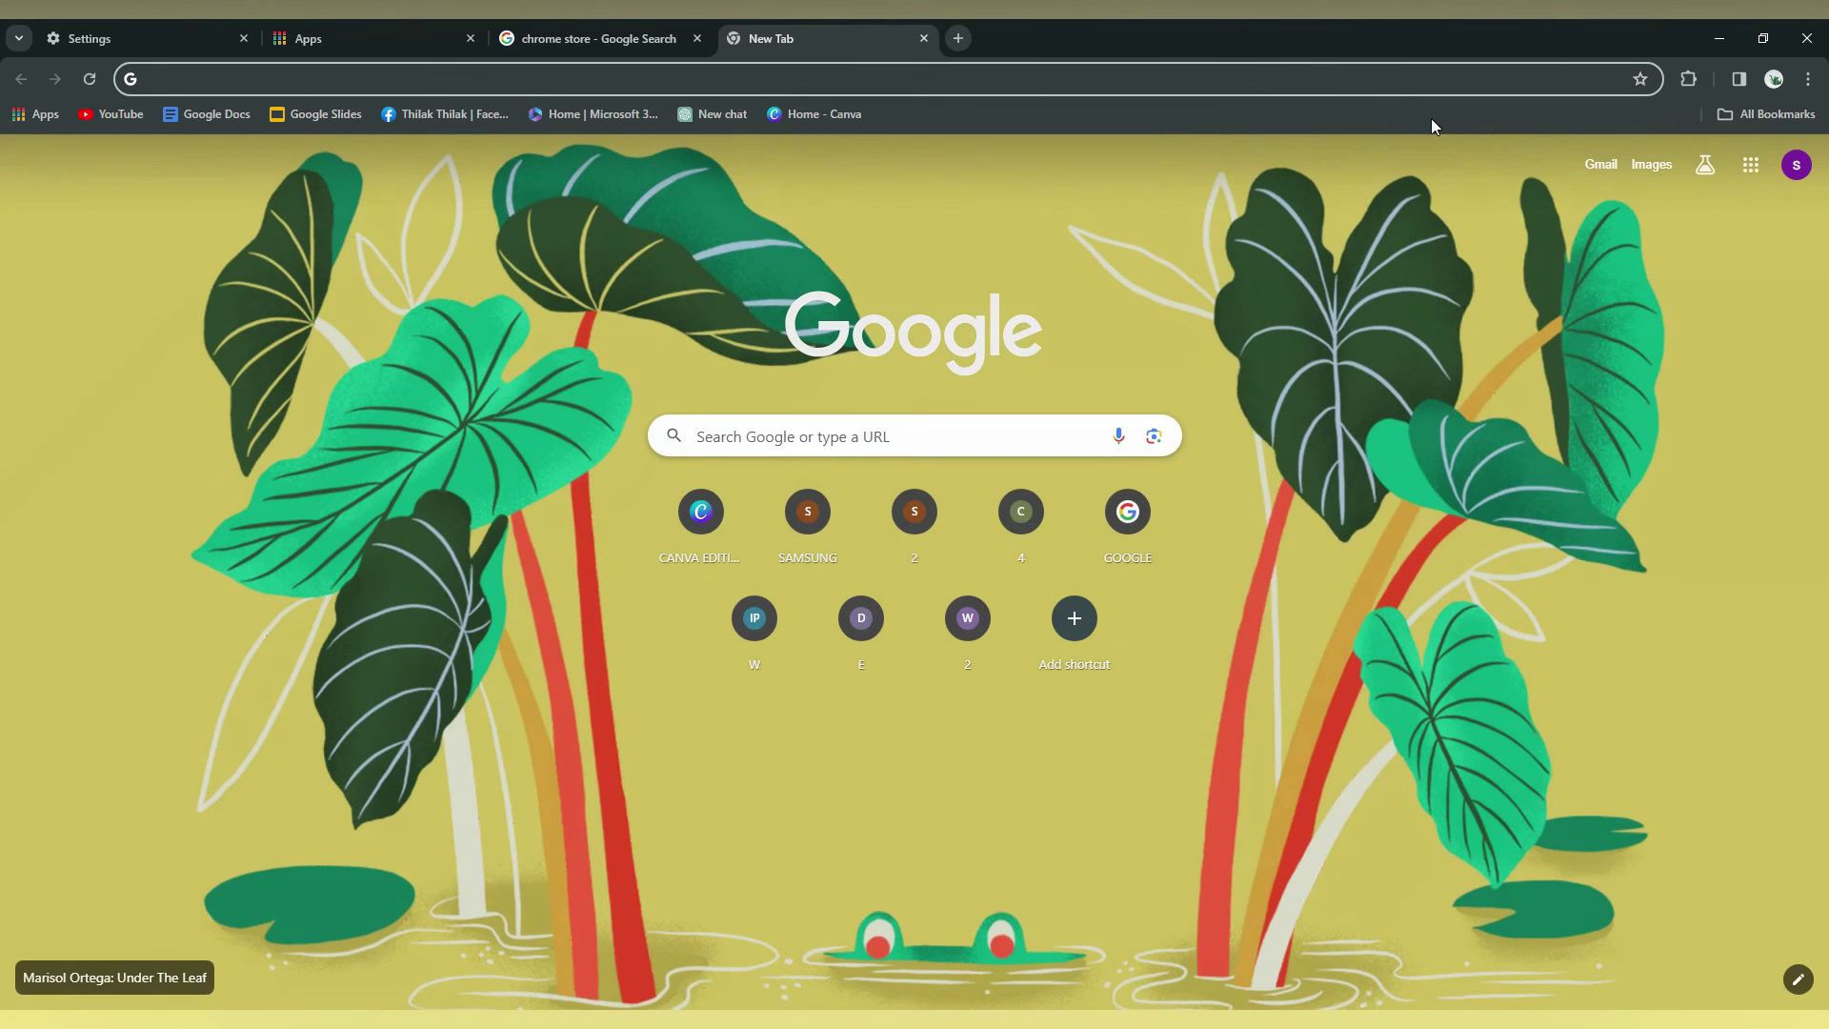